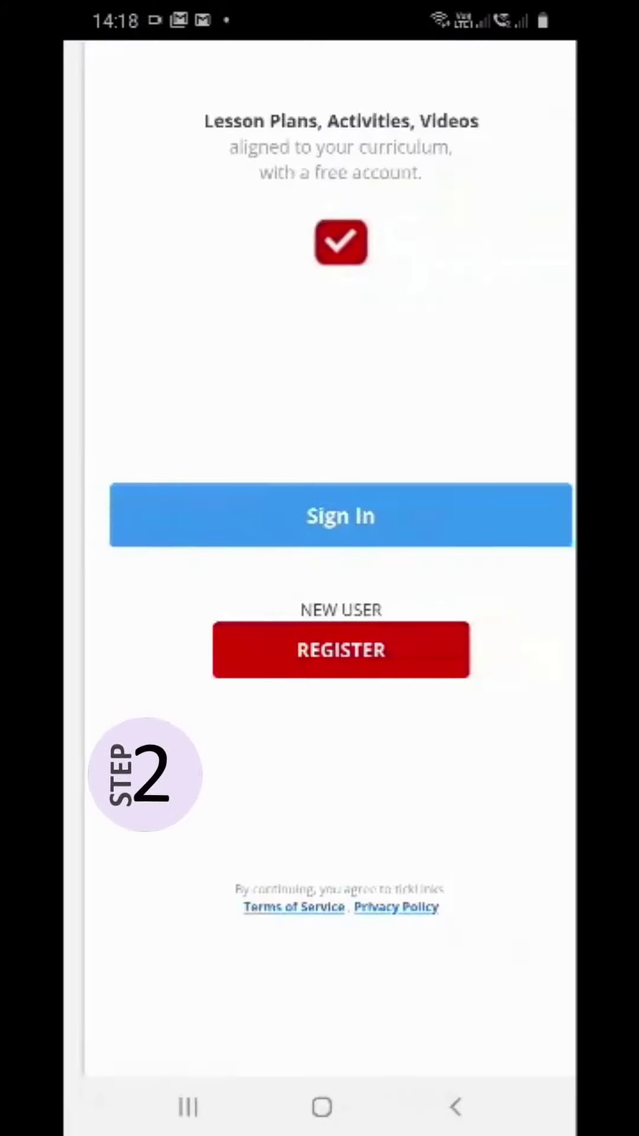
Step: Register a new TickLinks account with a phone number and verify the OTP
left_click(342, 650)
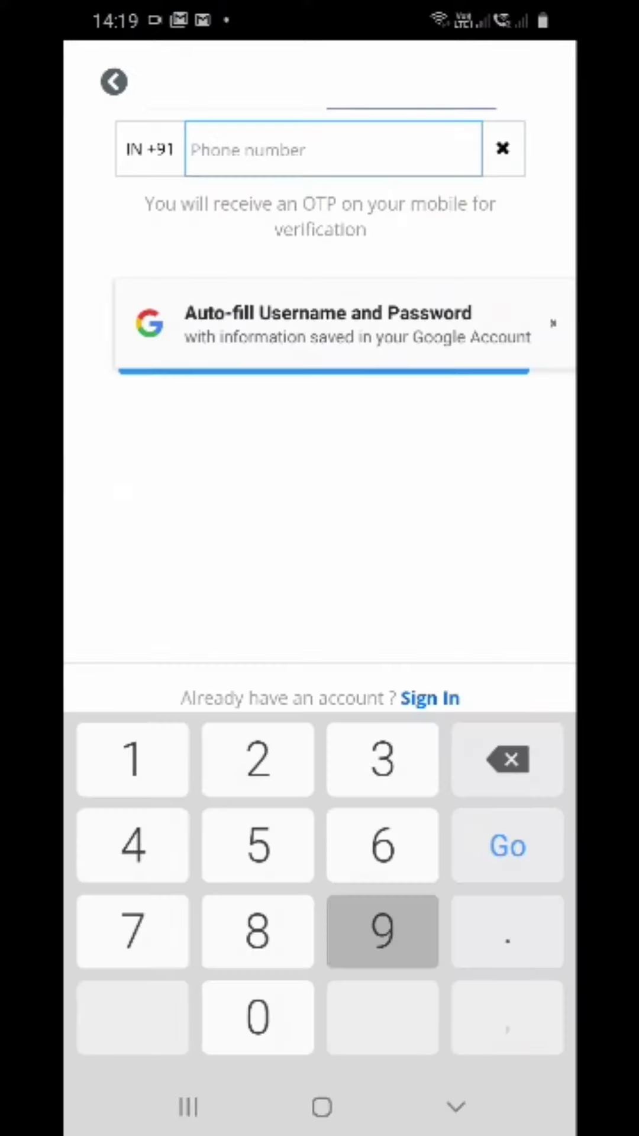
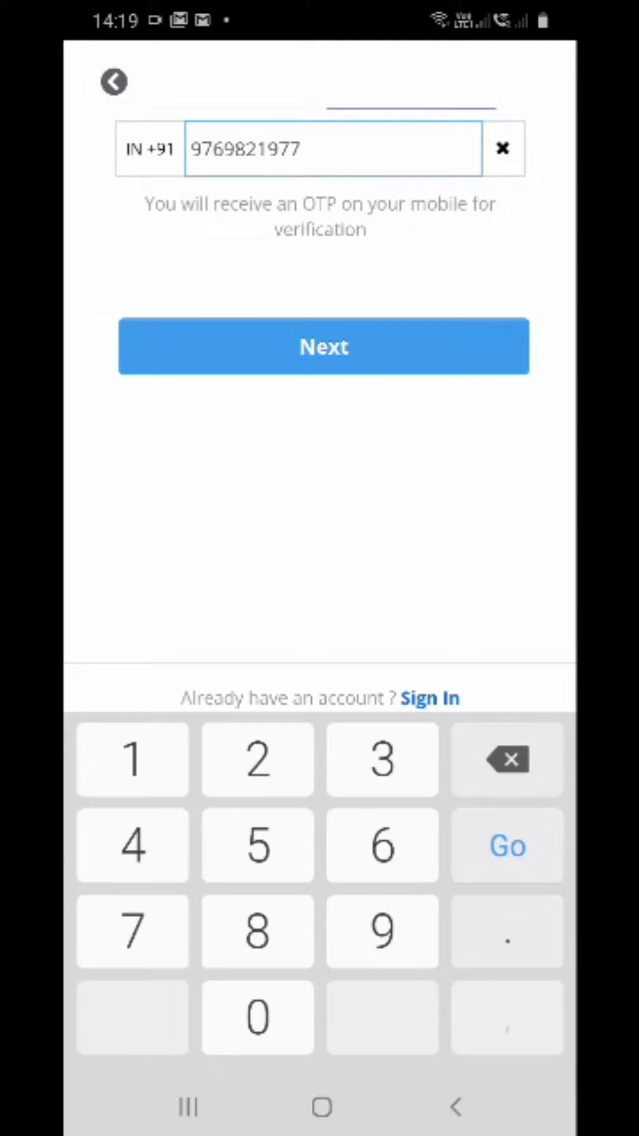
key("Return")
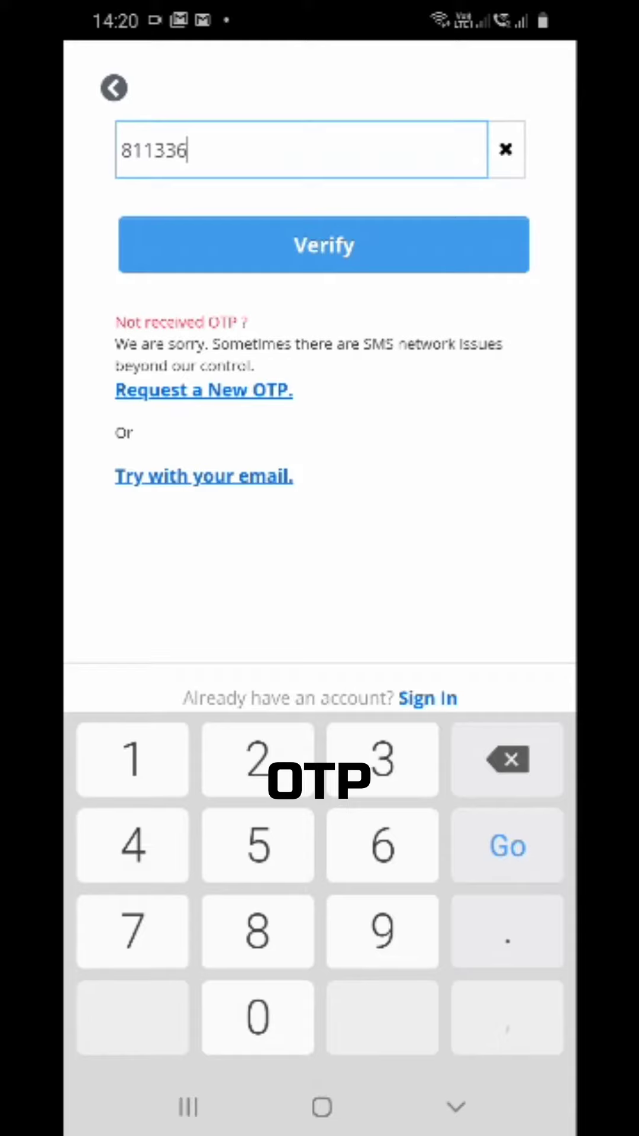
key("Return")
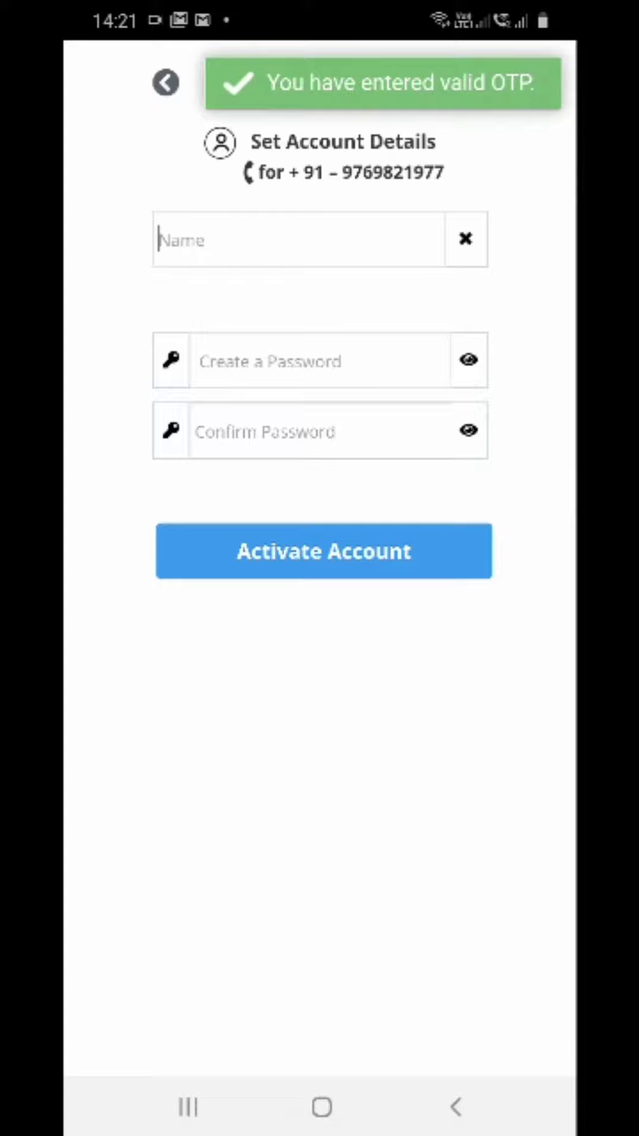
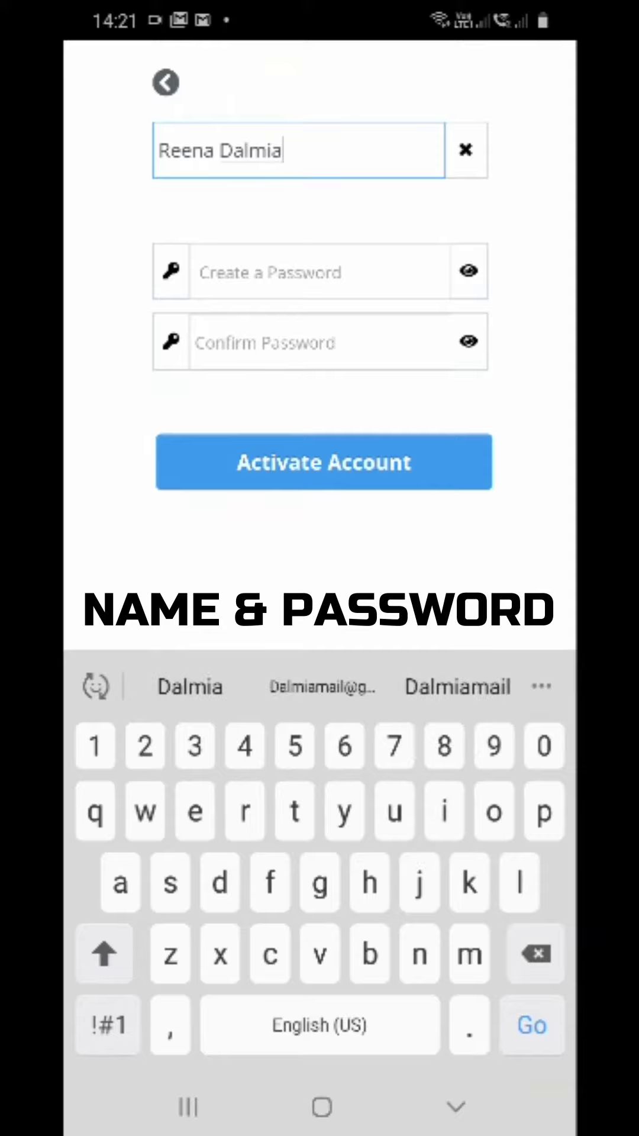
Step: Enter your name and move on to the password field
key("Tab")
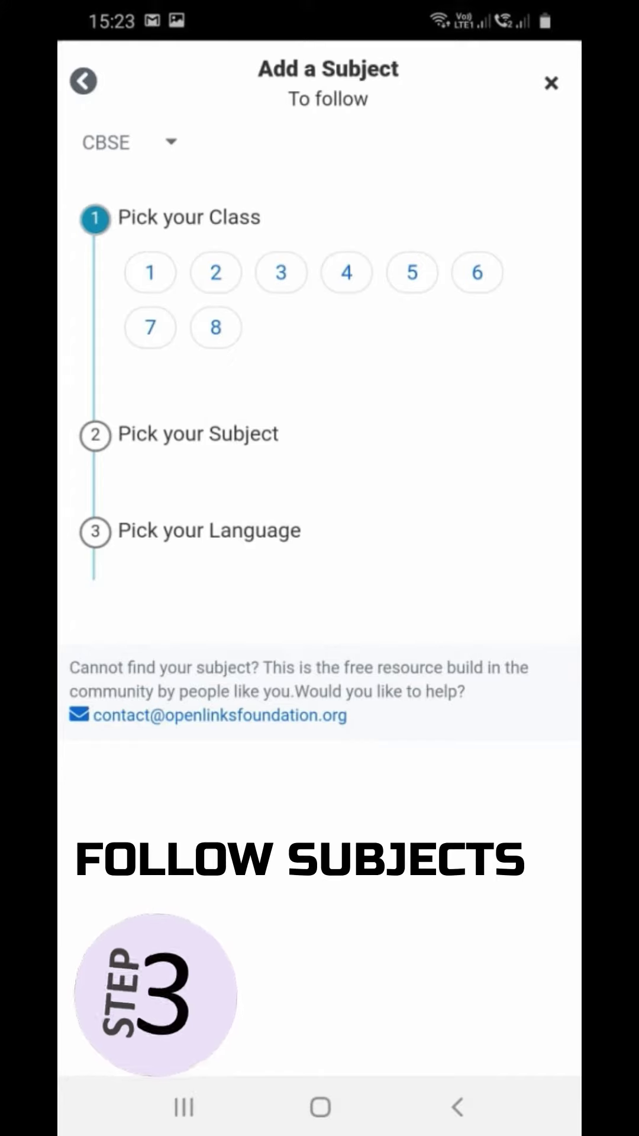
Step: Choose Class 7 and pick Science as the subject to follow
left_click(151, 328)
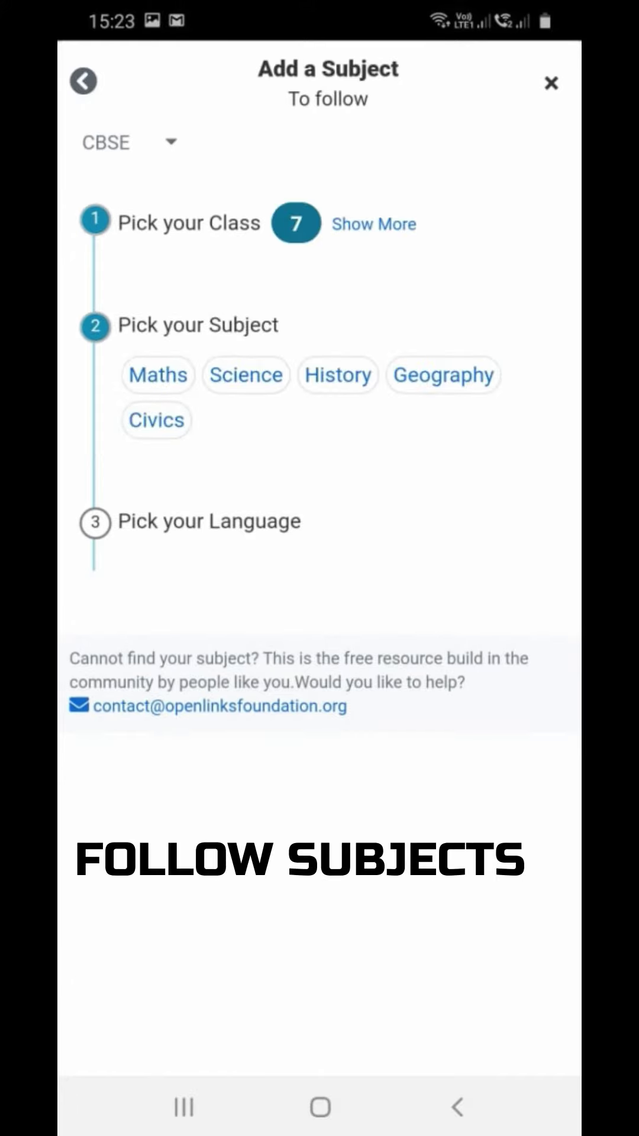
left_click(338, 374)
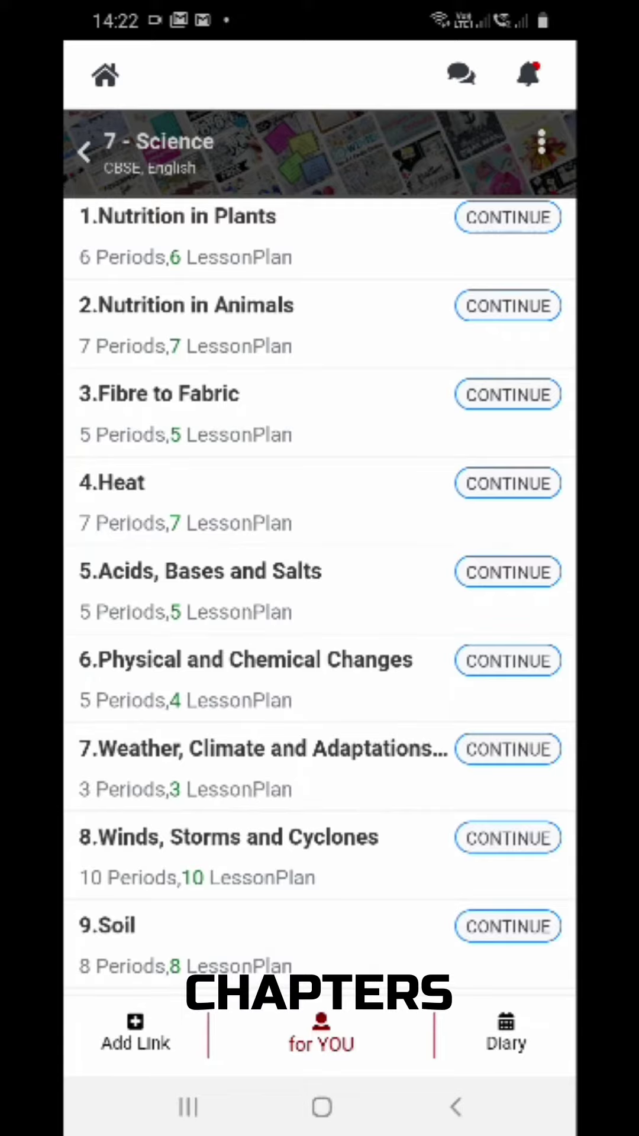
scroll(321, 597, "down", 1)
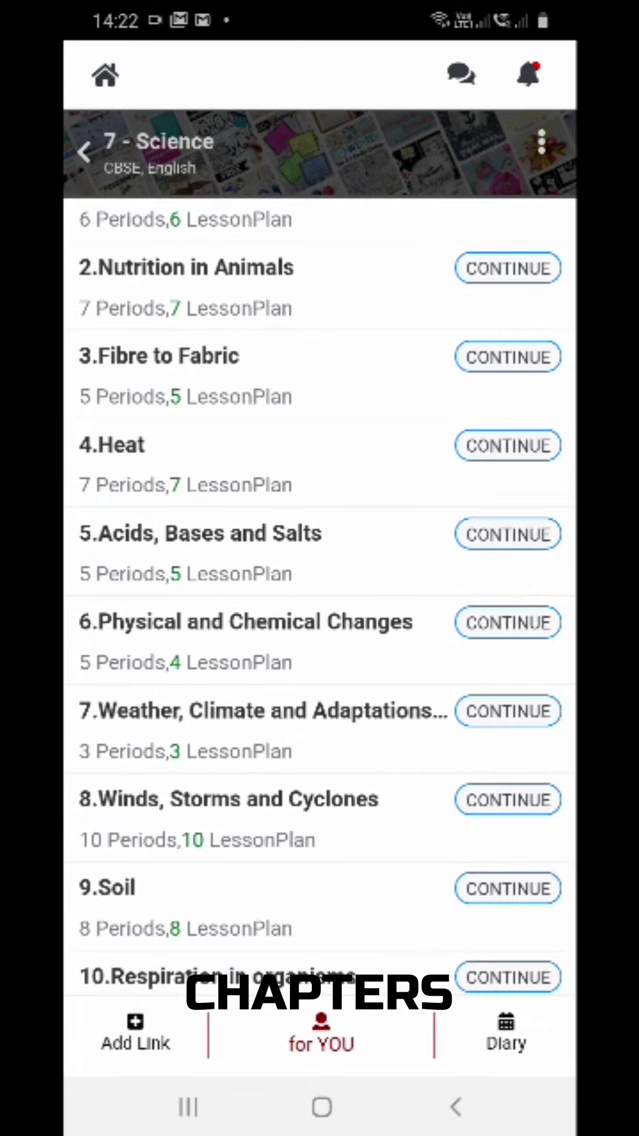
scroll(320, 597, "down", 1)
scroll(320, 596, "down", 3)
scroll(320, 597, "down", 5)
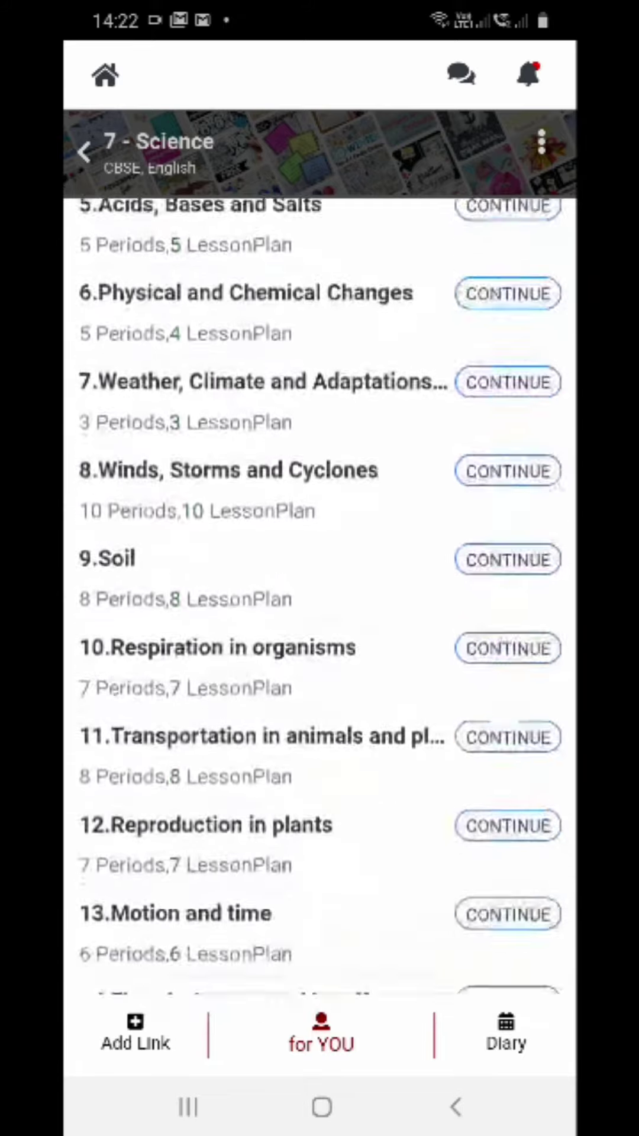
Step: Open chapter 10, Respiration in organisms, from the 7 - Science chapter list
left_click(217, 558)
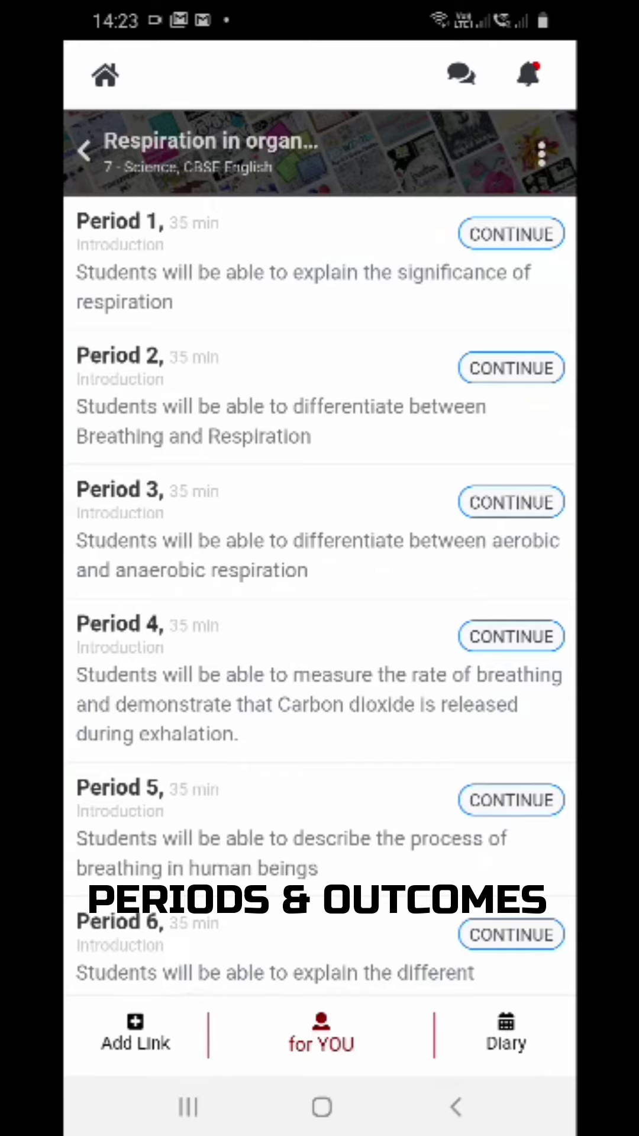
Step: Continue to the Period 2 lesson, Breathing vs respiration
left_click(511, 368)
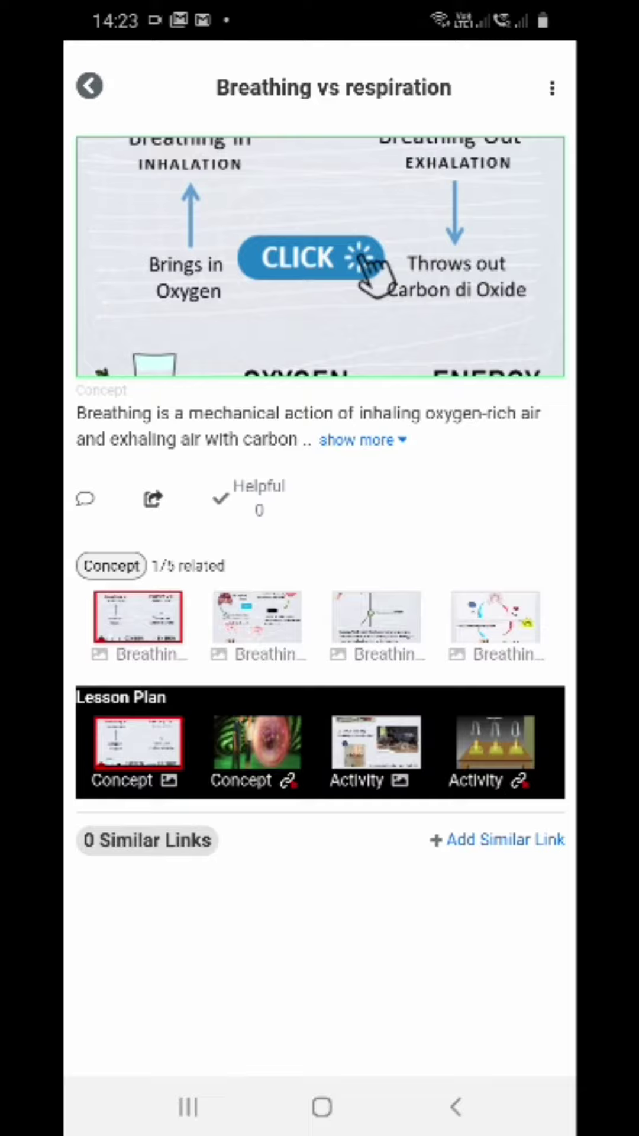
Step: View the concept images full screen, through Breathing vs Cellular Respiration, then close the viewer
left_click(371, 270)
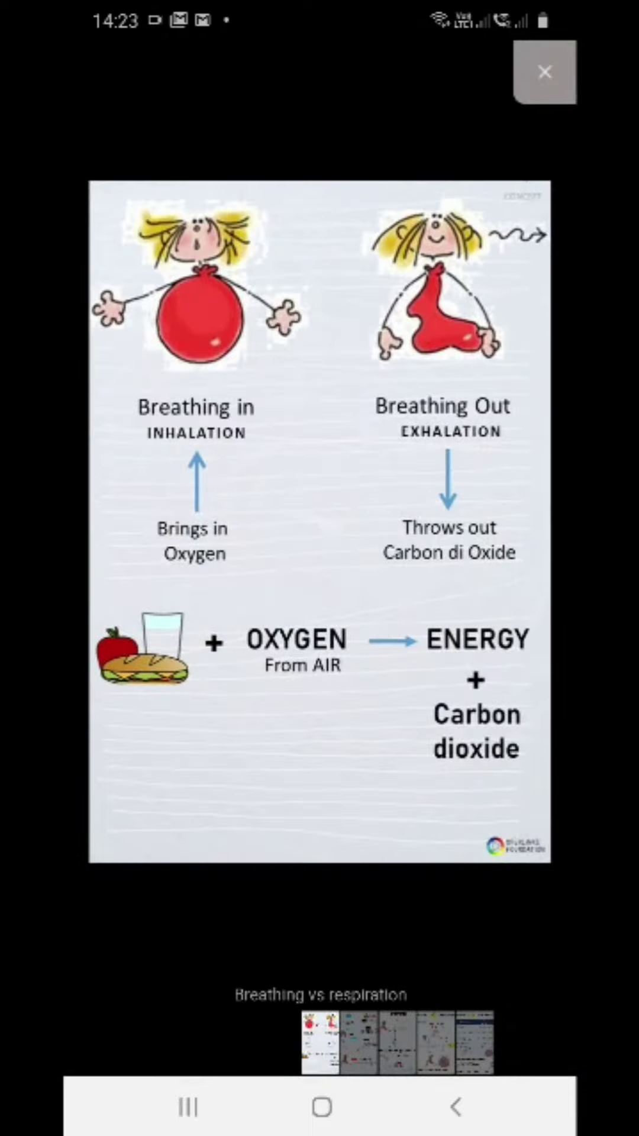
left_click_drag(444, 532, 179, 533)
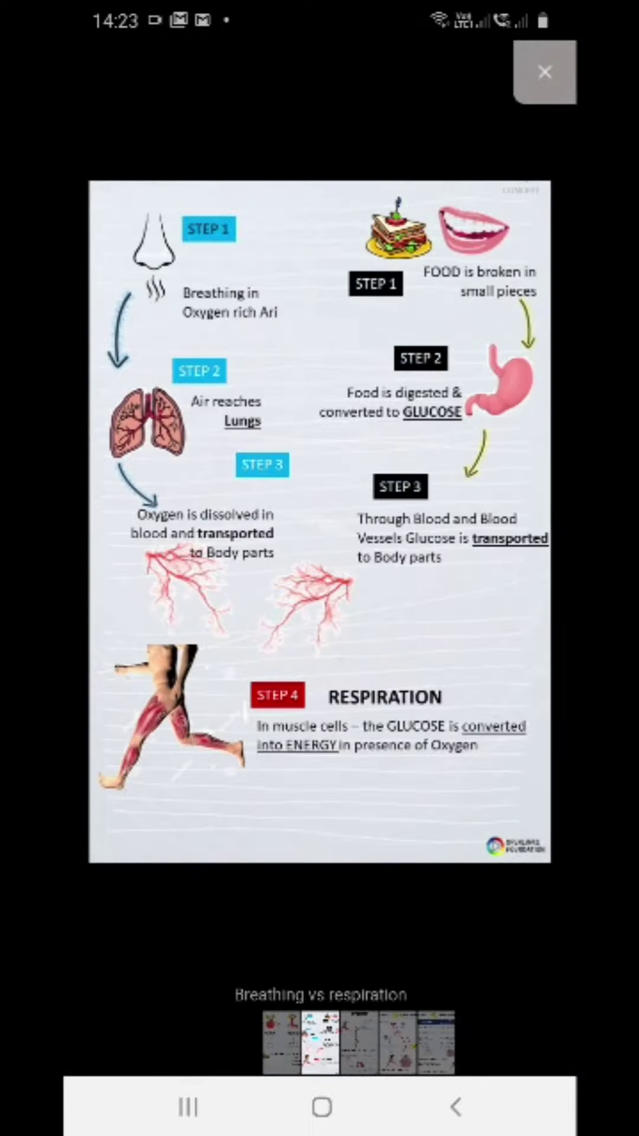
left_click(359, 1042)
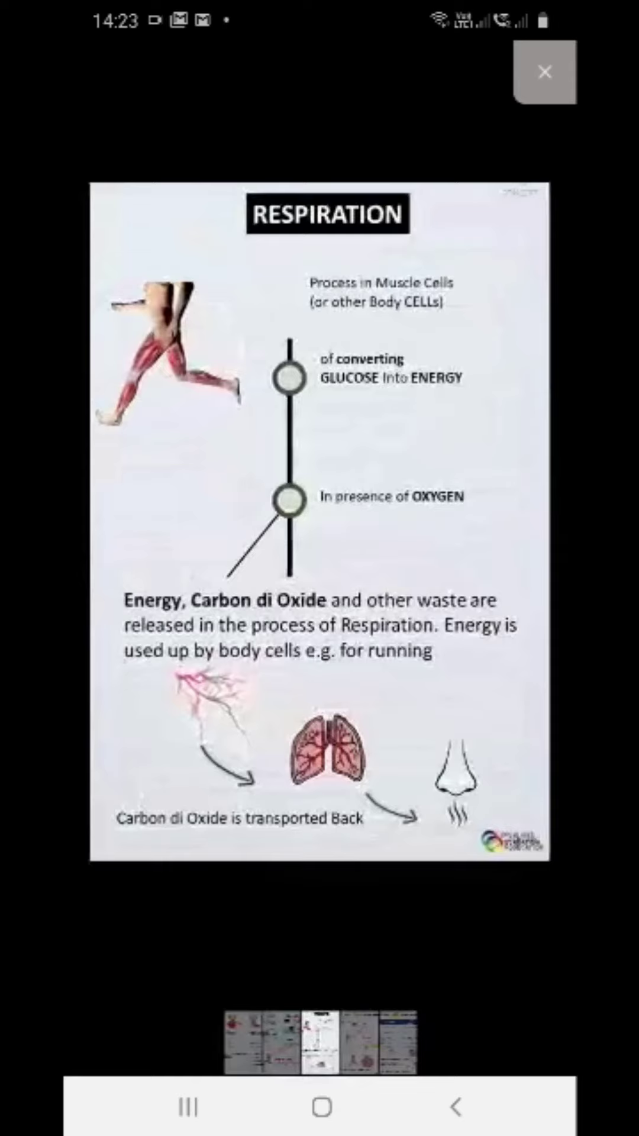
left_click(360, 1042)
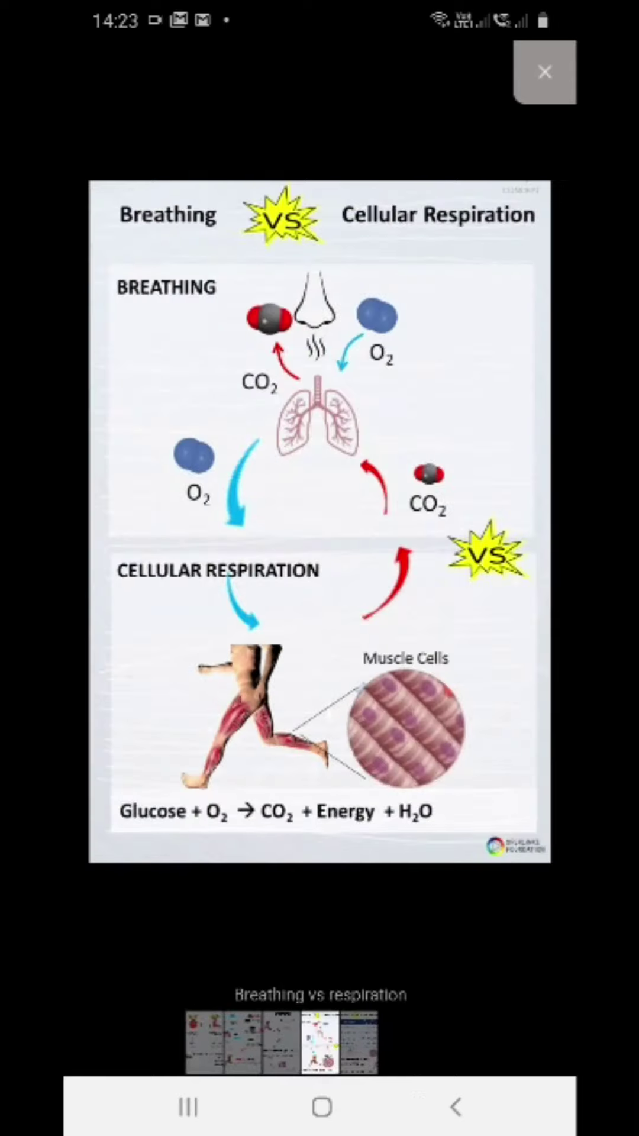
left_click(544, 72)
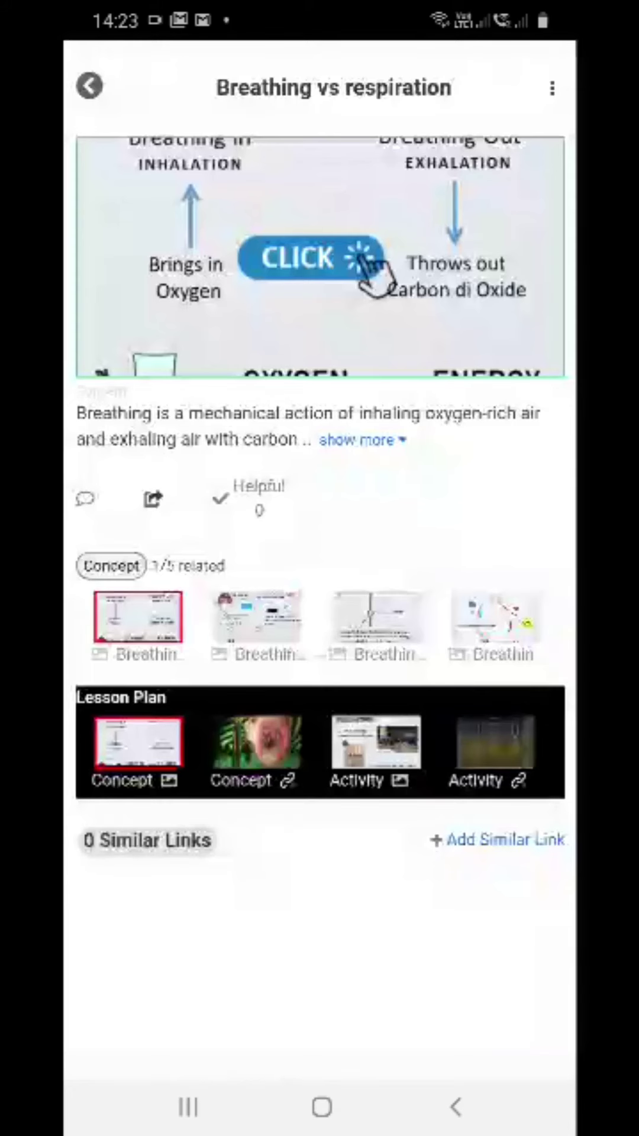
Step: Select another lesson-plan item while the combustion activity page is showing
left_click(494, 745)
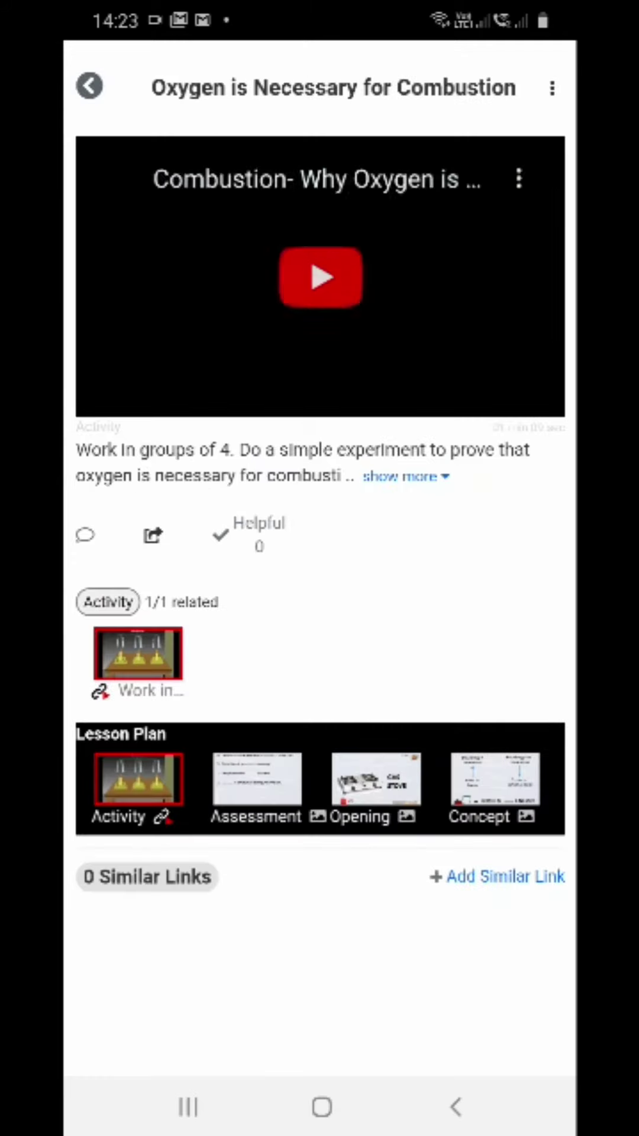